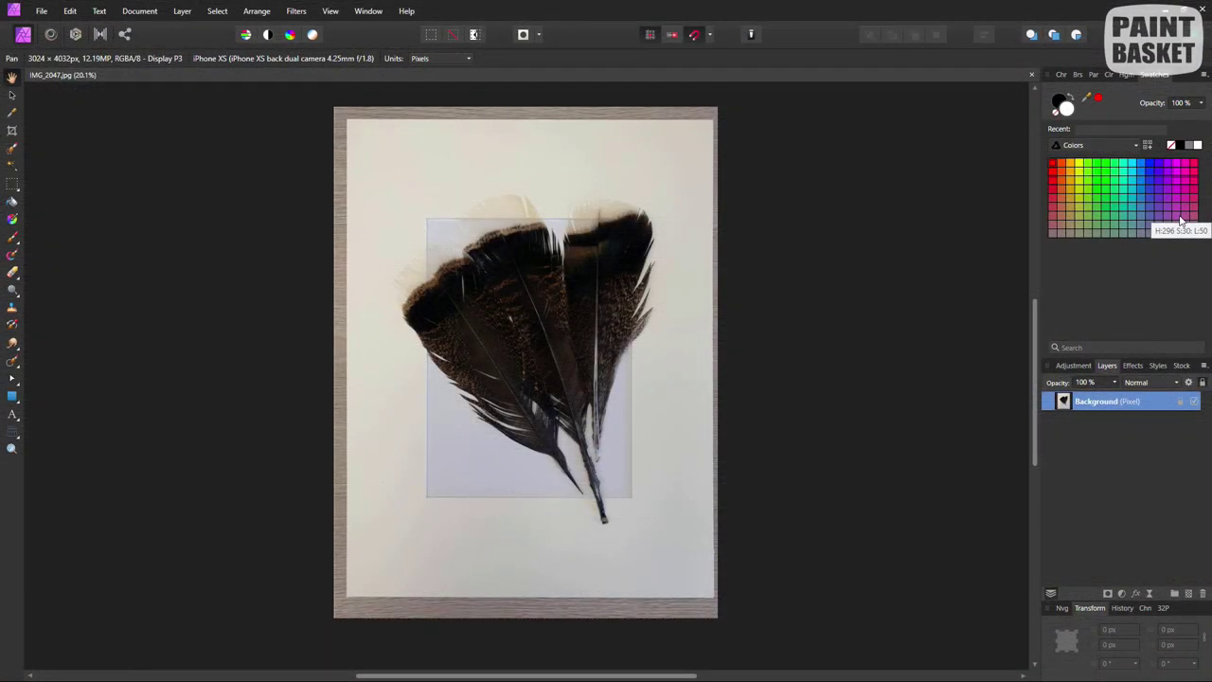
# Crop the feather photo on all four sides to the paper's edges, about 2860 × 3749 px, removing the wood border.
pyautogui.click(12, 133)
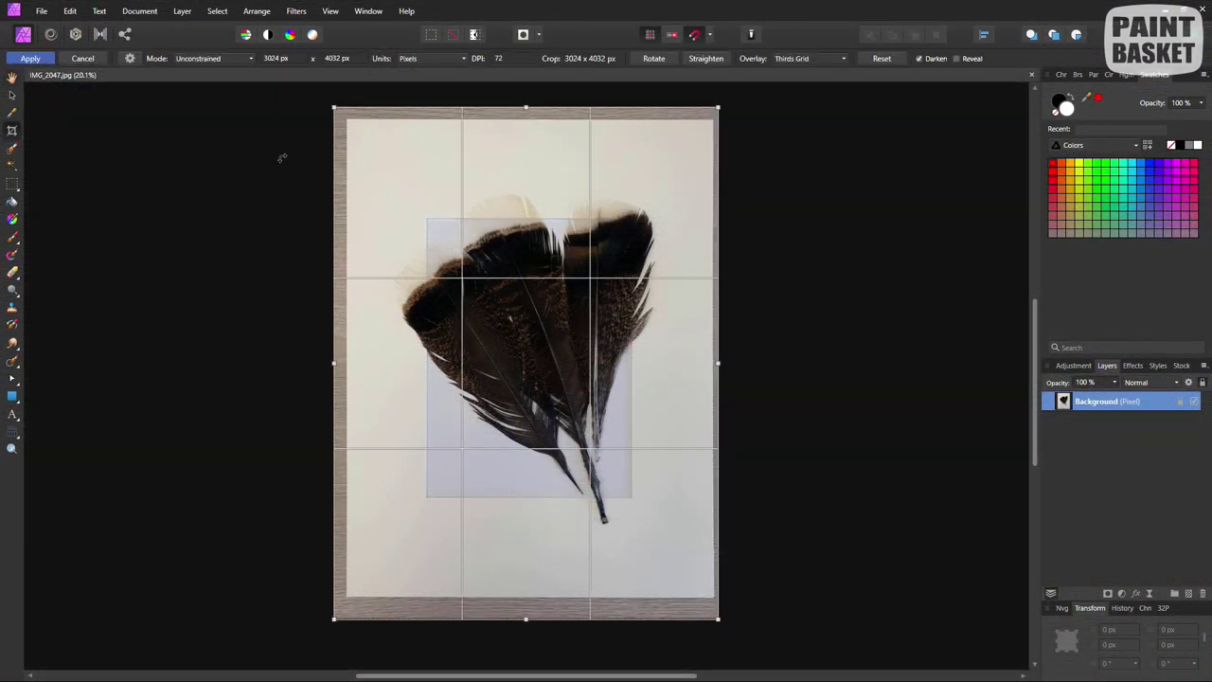
pyautogui.moveTo(527, 107); pyautogui.dragTo(526, 120)
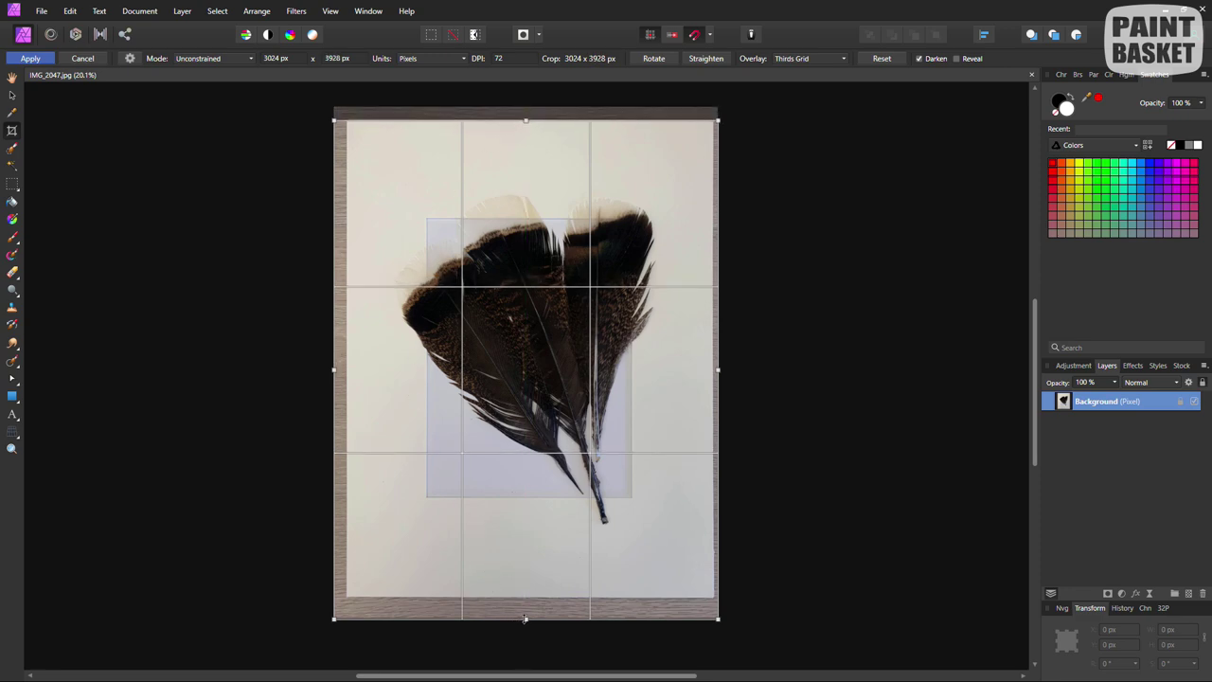
pyautogui.moveTo(525, 619); pyautogui.dragTo(526, 596)
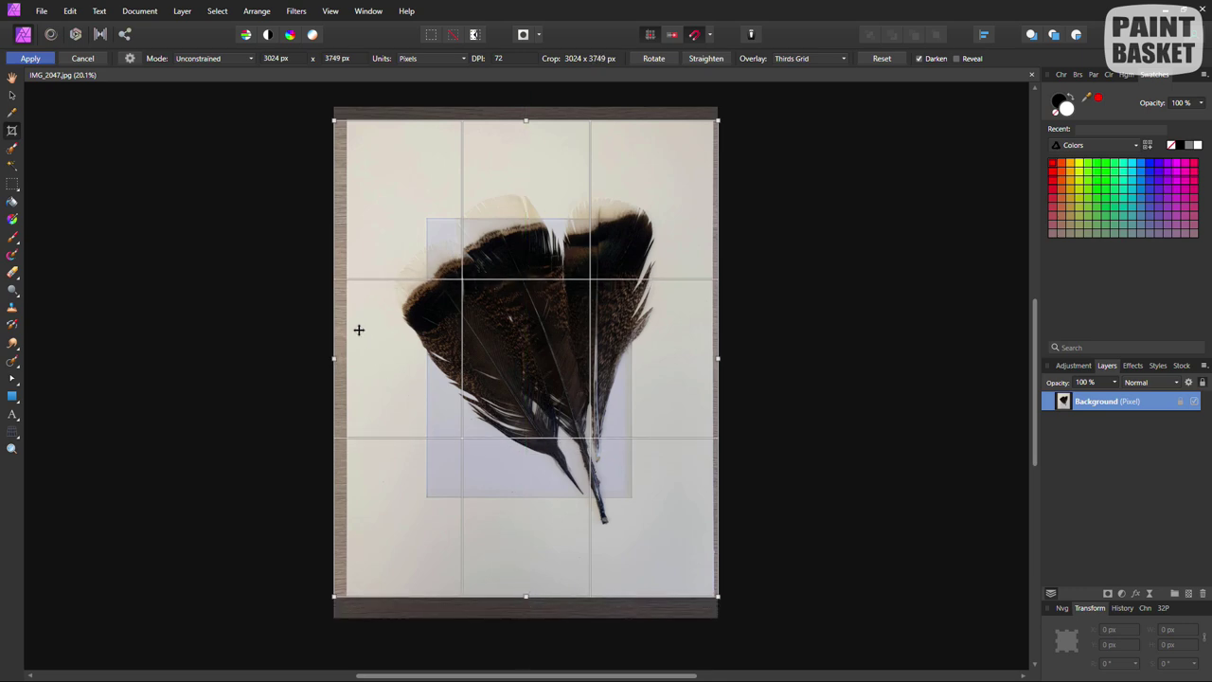
pyautogui.moveTo(333, 358); pyautogui.dragTo(349, 358)
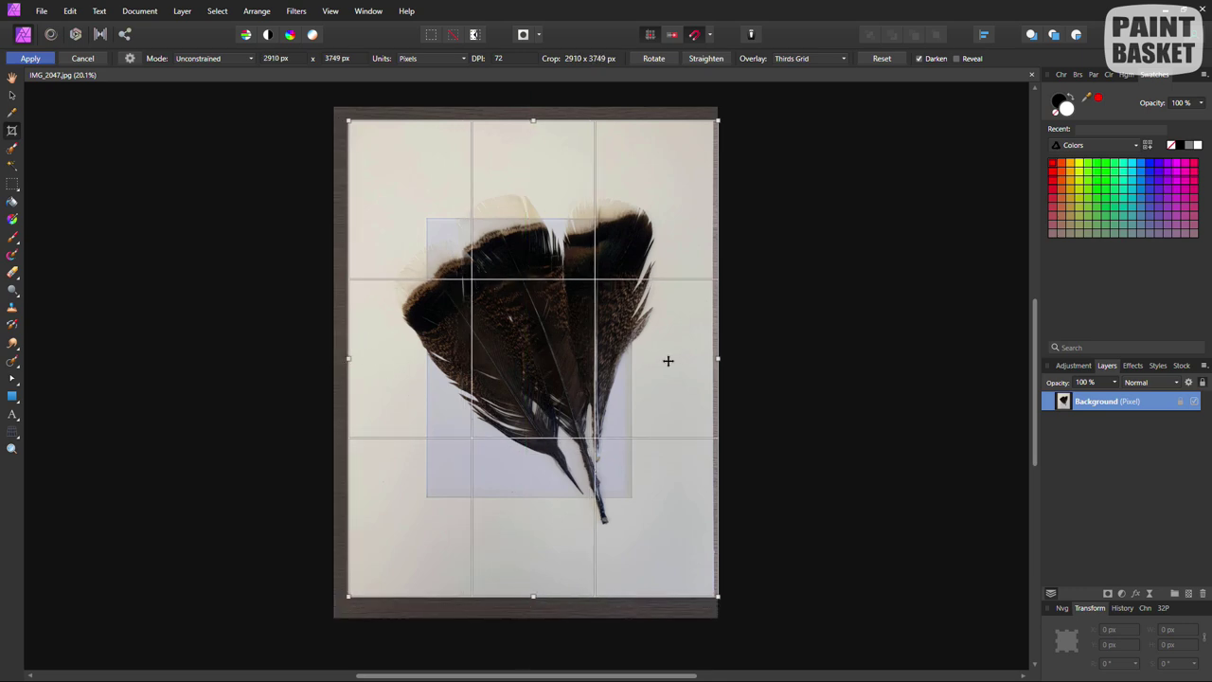
pyautogui.moveTo(718, 358); pyautogui.dragTo(713, 358)
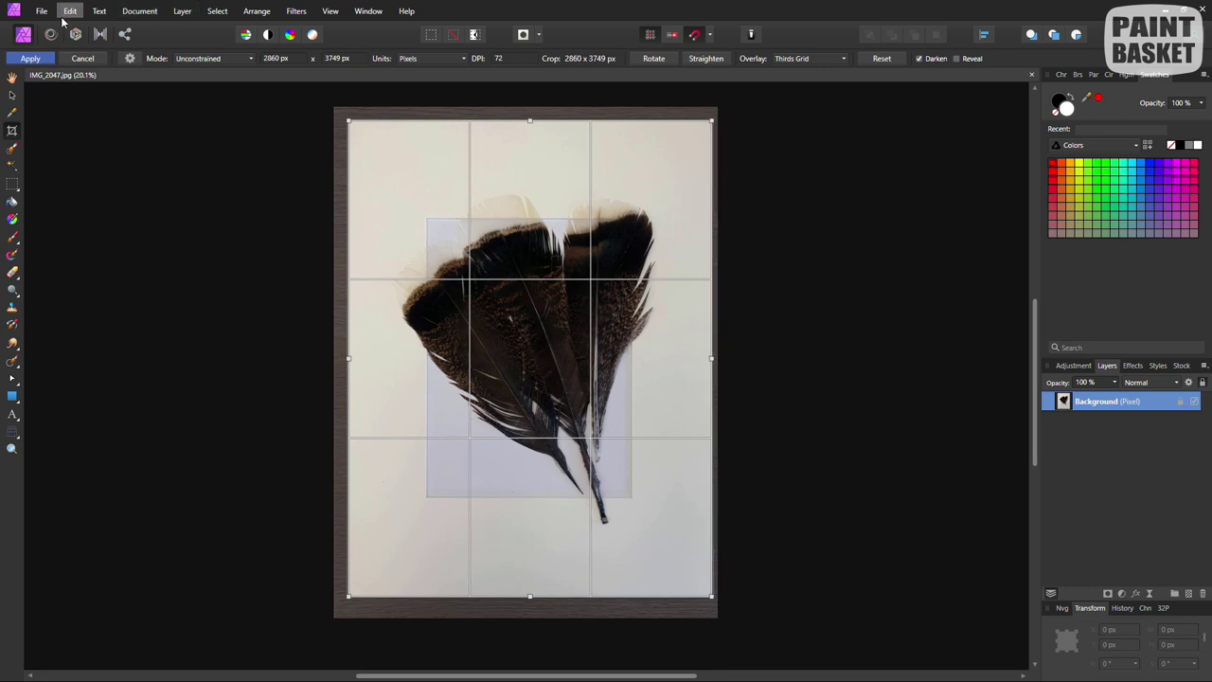
pyautogui.click(31, 59)
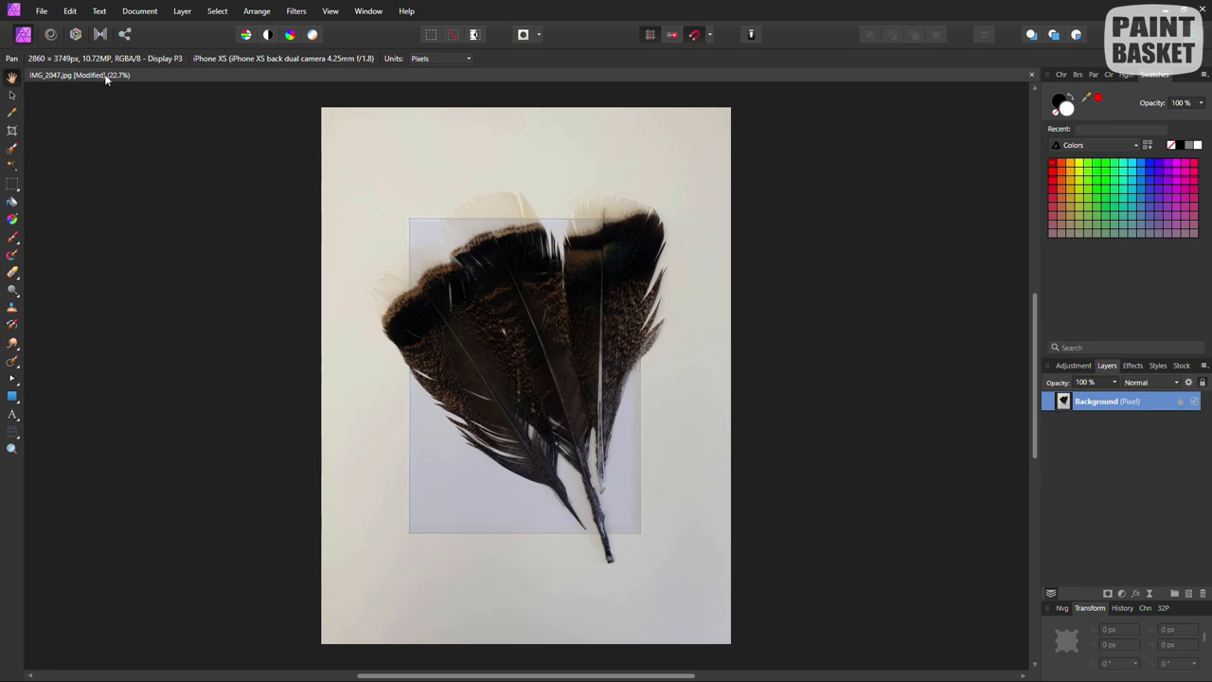
# Resize the document to 10 inches wide with the aspect ratio locked.
pyautogui.click(152, 12)
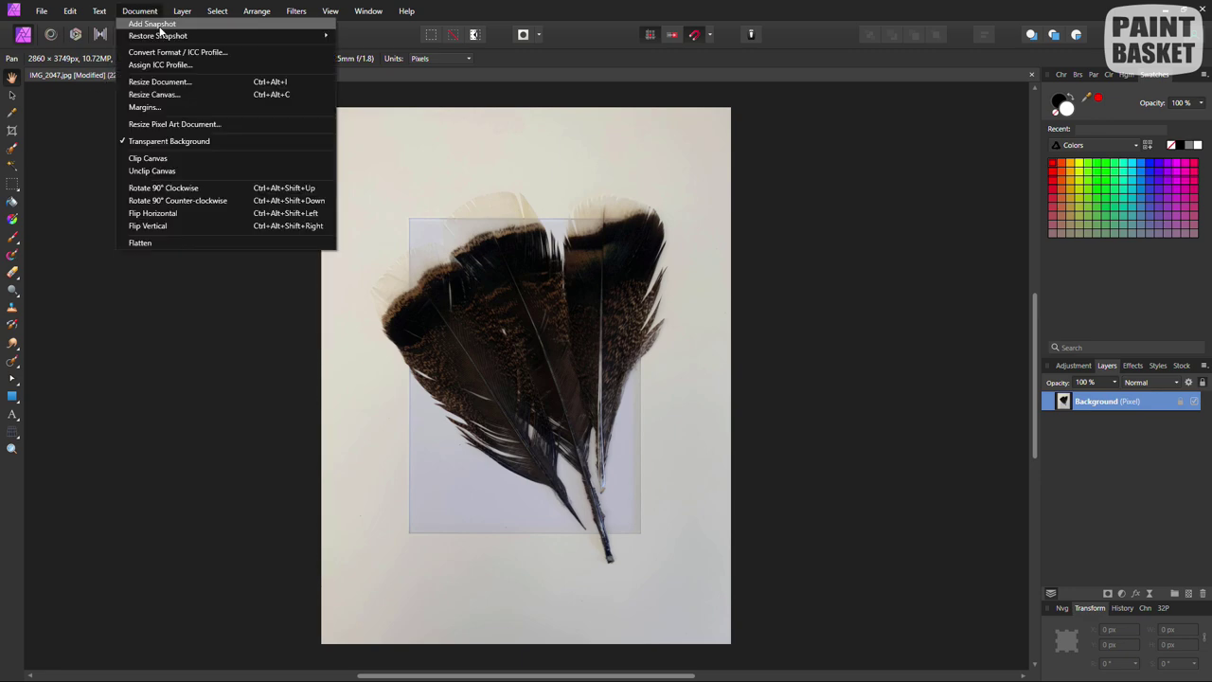
pyautogui.click(156, 83)
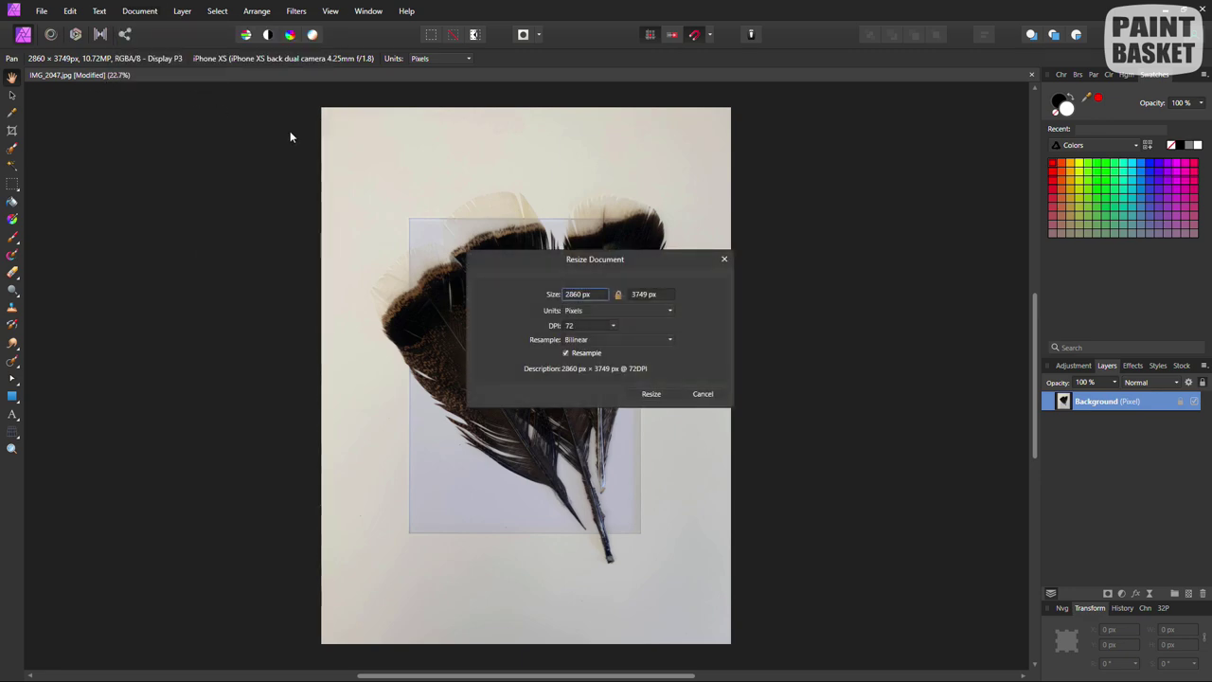
pyautogui.click(596, 313)
pyautogui.click(575, 368)
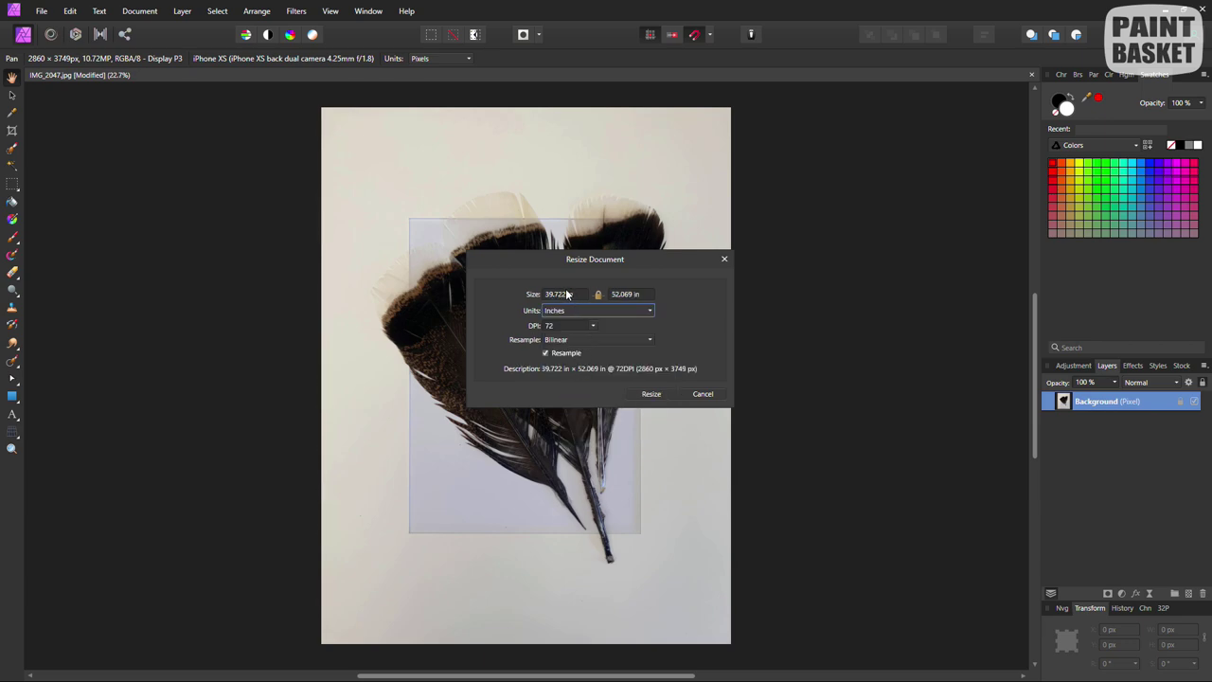
pyautogui.click(560, 295)
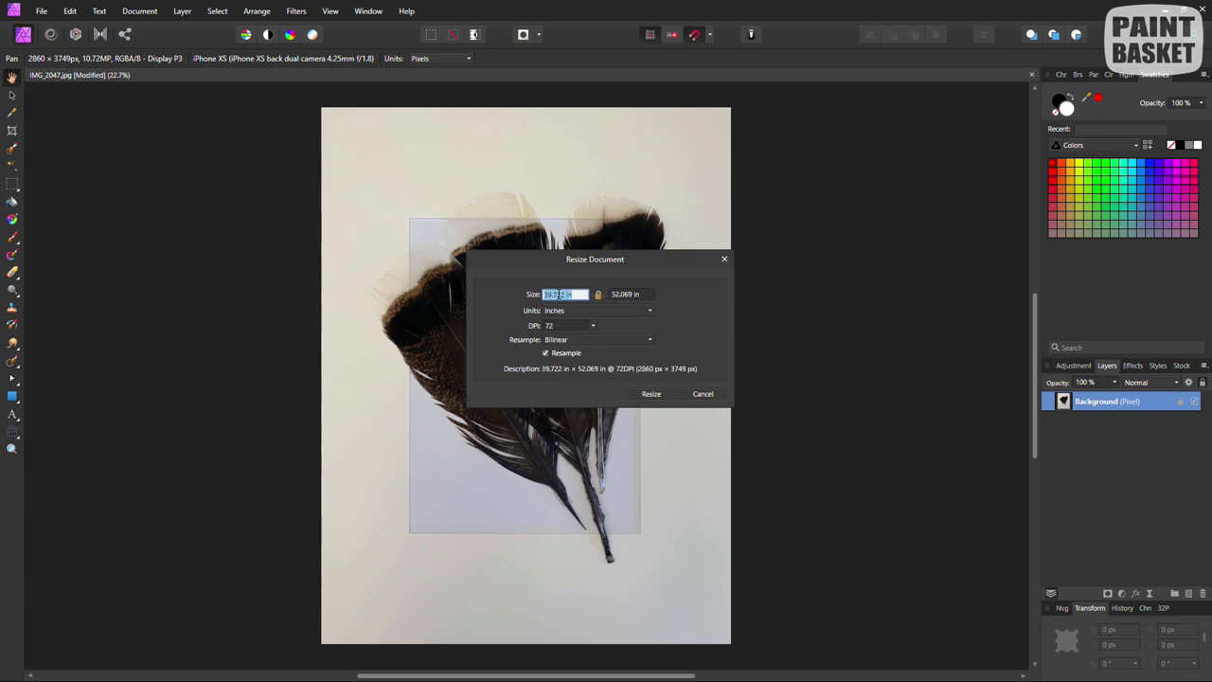
pyautogui.write('10')
pyautogui.click(635, 295)
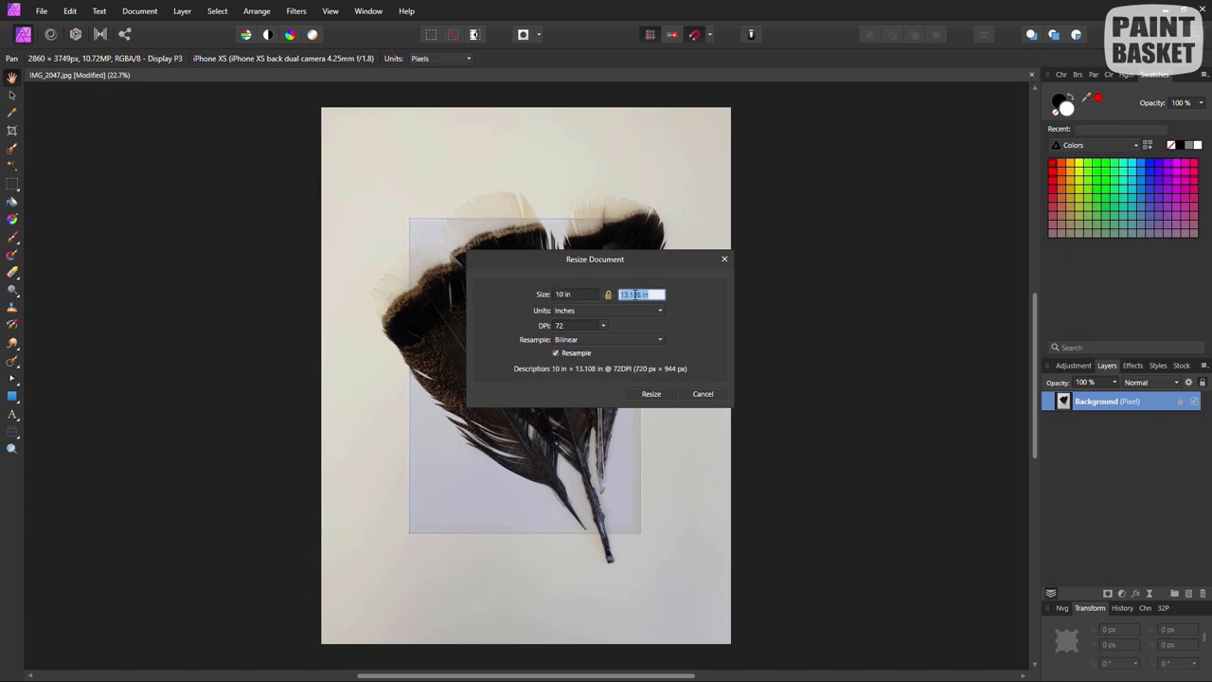
pyautogui.click(652, 395)
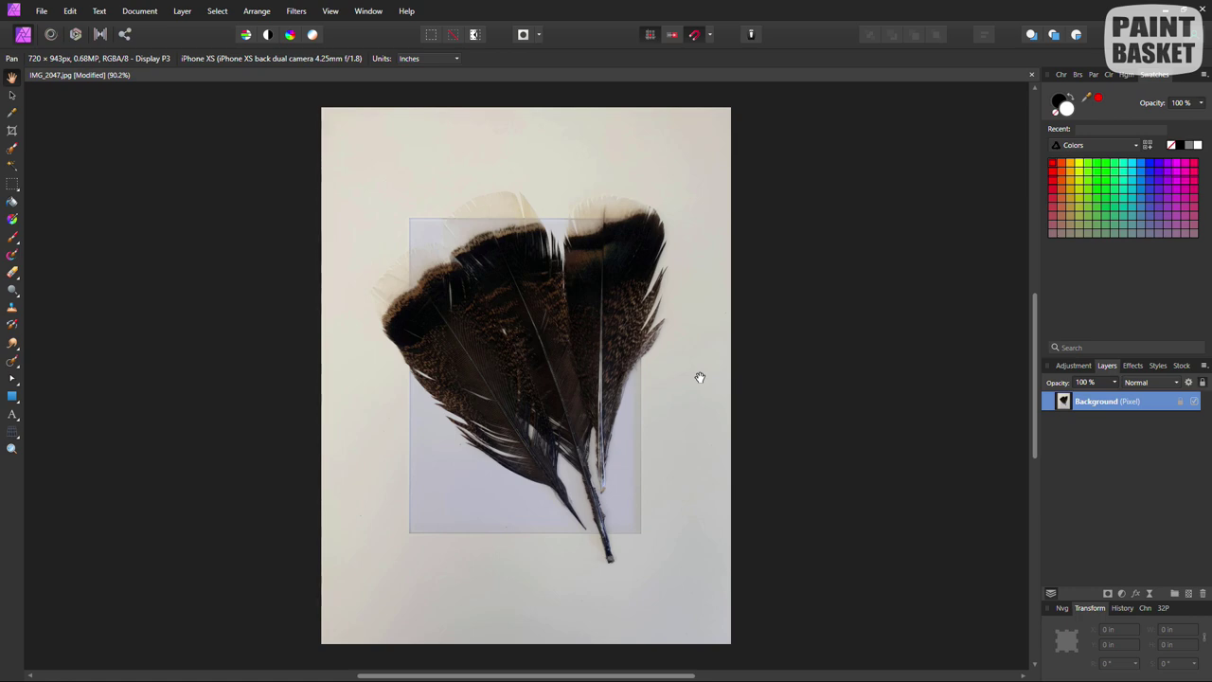
# Paste the copied owl, scale it down to about 5.81 × 9.10 in and place it over the feathers.
pyautogui.hotkey('ctrl', 'v')
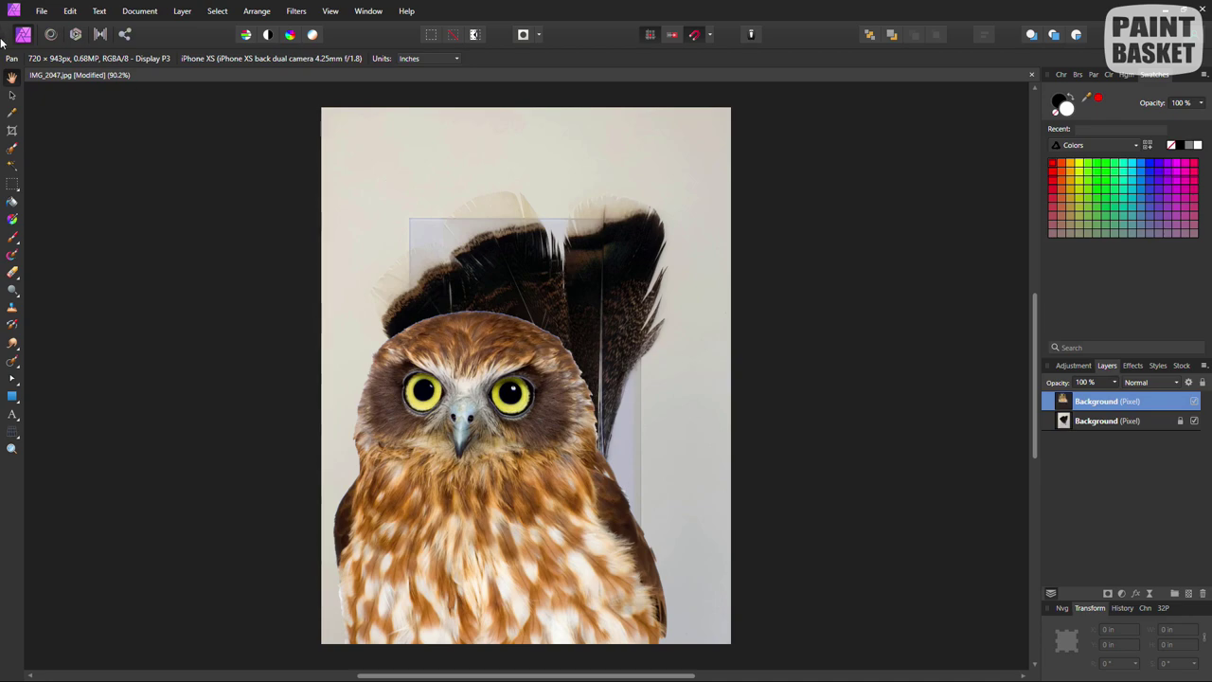
pyautogui.click(12, 95)
pyautogui.moveTo(443, 502); pyautogui.dragTo(510, 397)
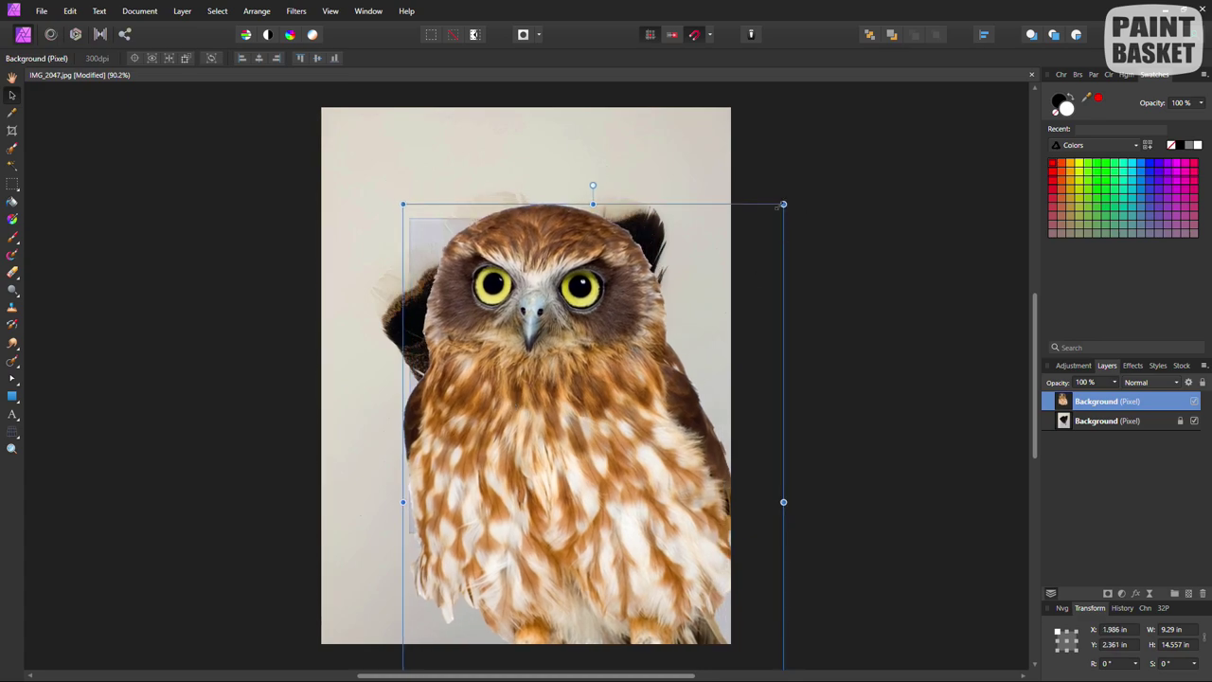
pyautogui.moveTo(778, 206); pyautogui.dragTo(689, 351)
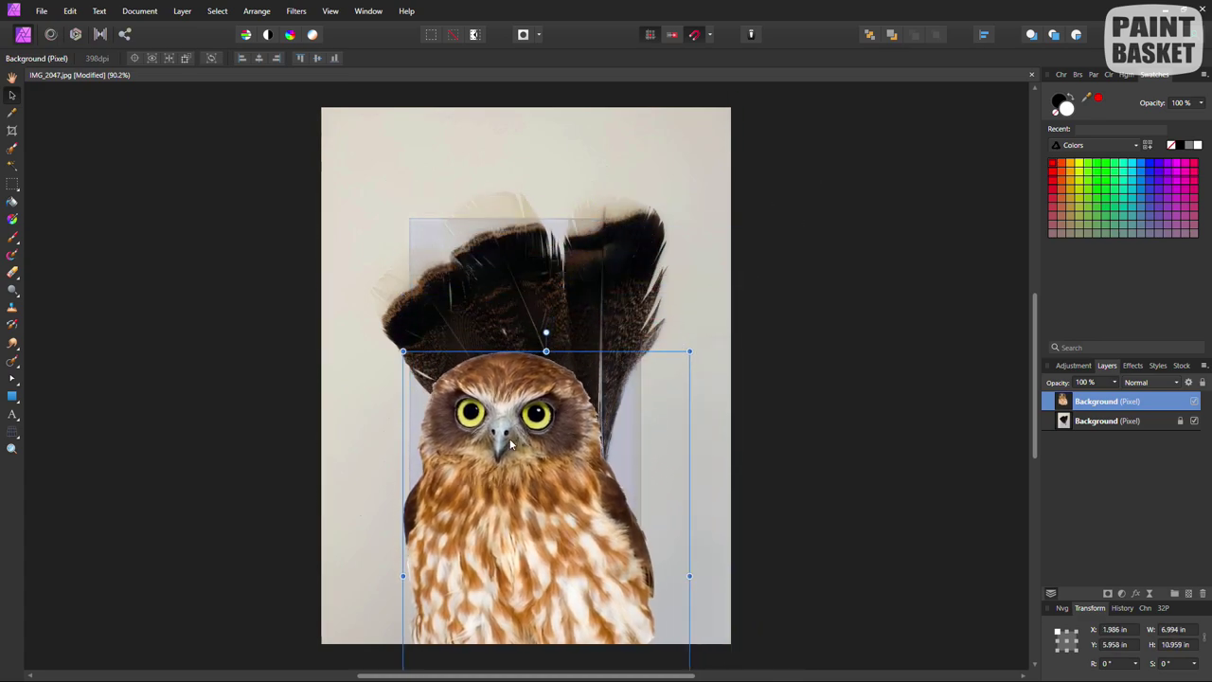
pyautogui.moveTo(404, 351); pyautogui.dragTo(455, 426)
pyautogui.moveTo(527, 541); pyautogui.dragTo(516, 414)
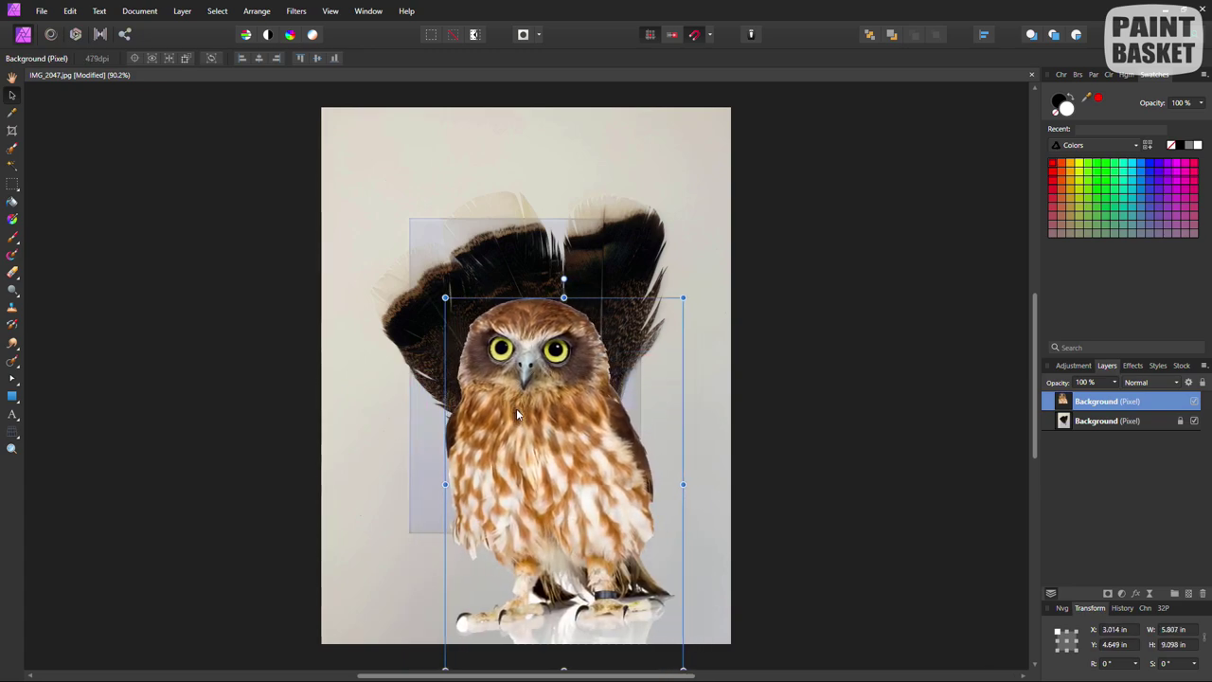
# Lower the owl layer's opacity to 55% and move the owl up over the feathers to about X 3.07 in, Y 4.01 in.
pyautogui.scroll(3, 496, 393)
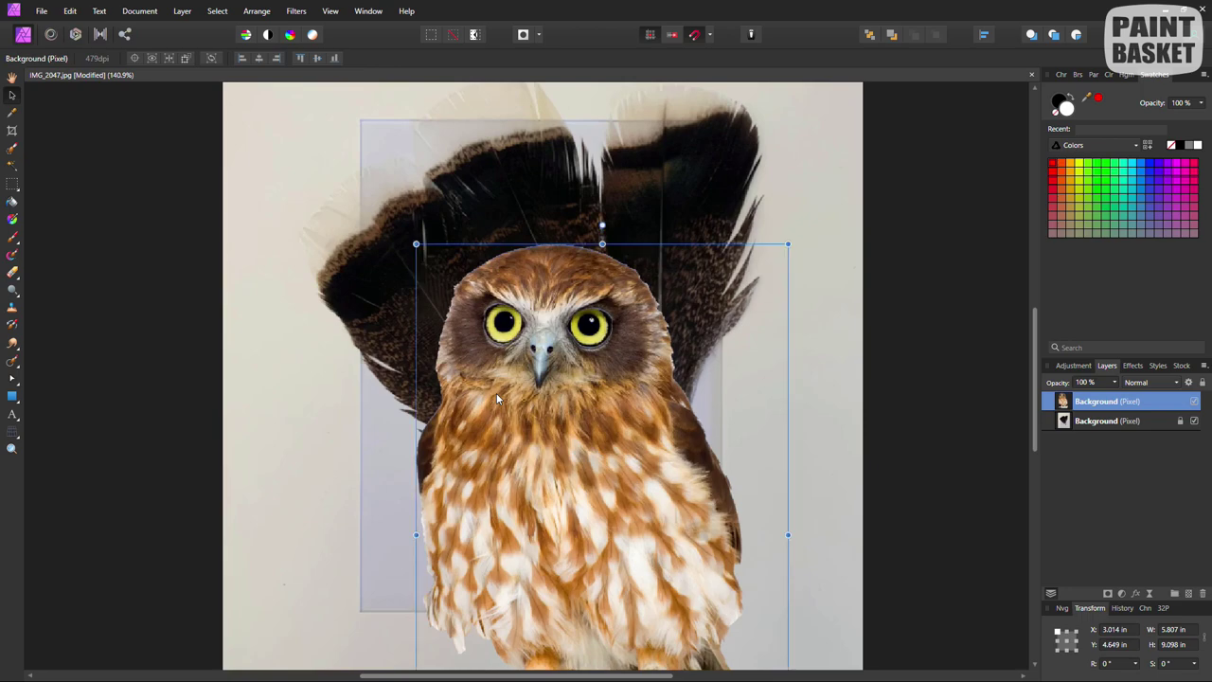
pyautogui.click(1115, 384)
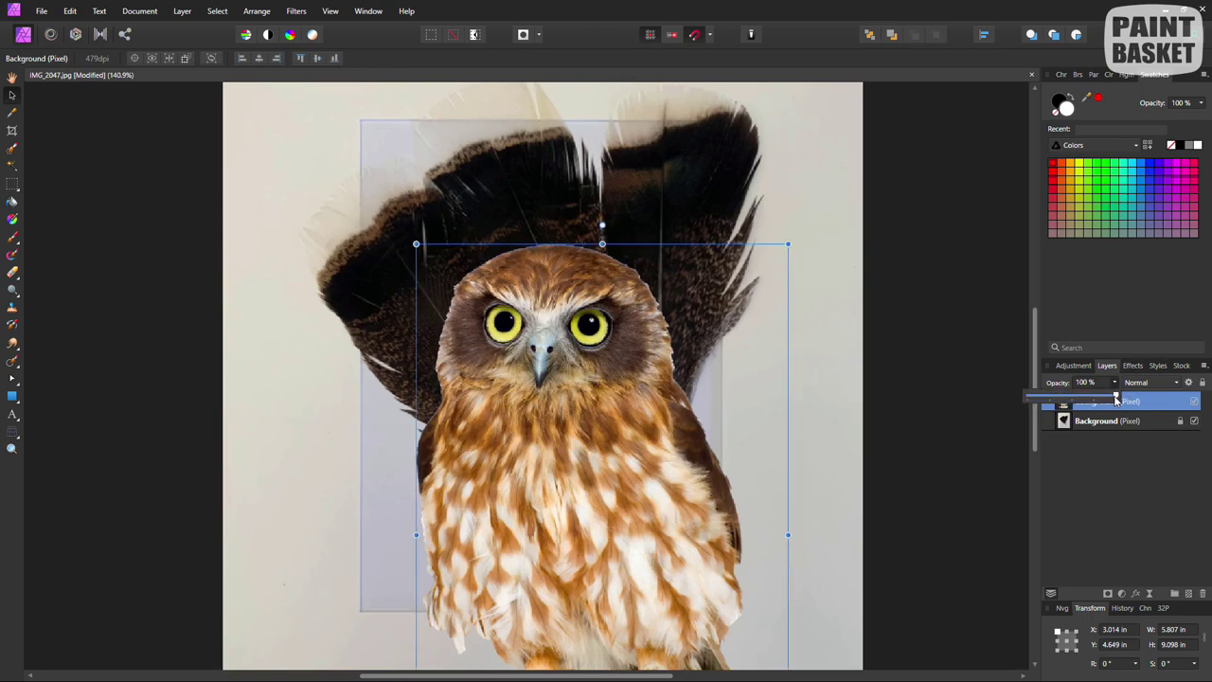
pyautogui.moveTo(1116, 399); pyautogui.dragTo(1082, 399)
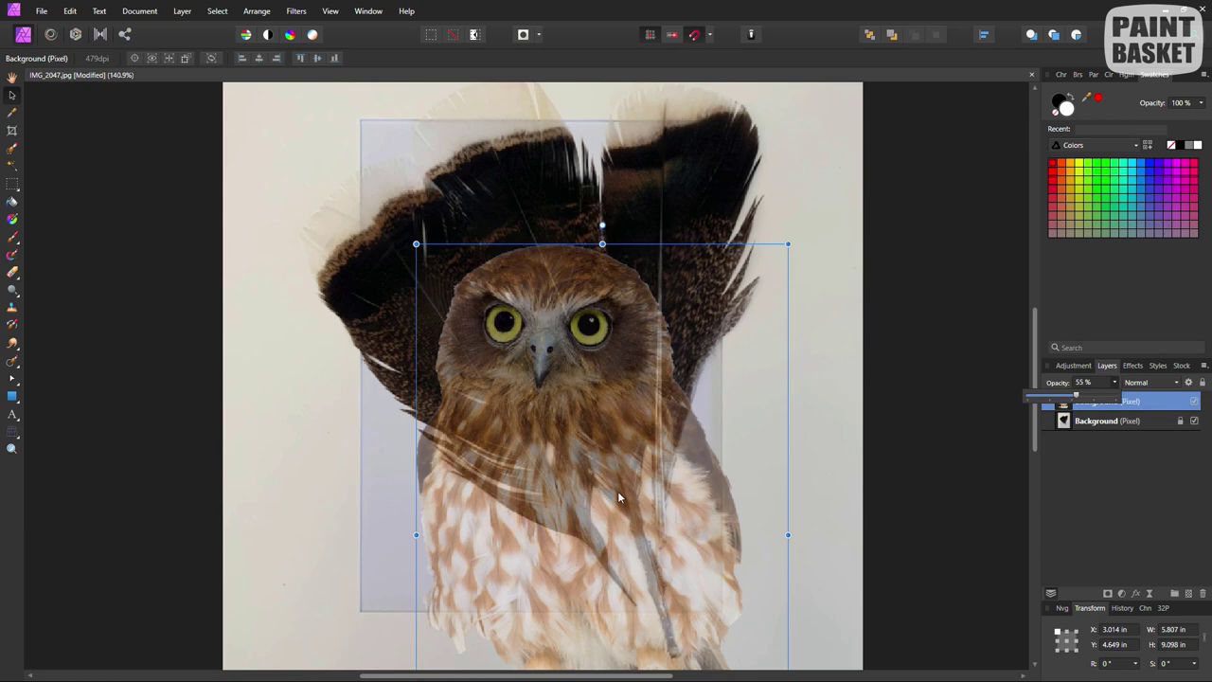
pyautogui.moveTo(617, 497); pyautogui.dragTo(621, 454)
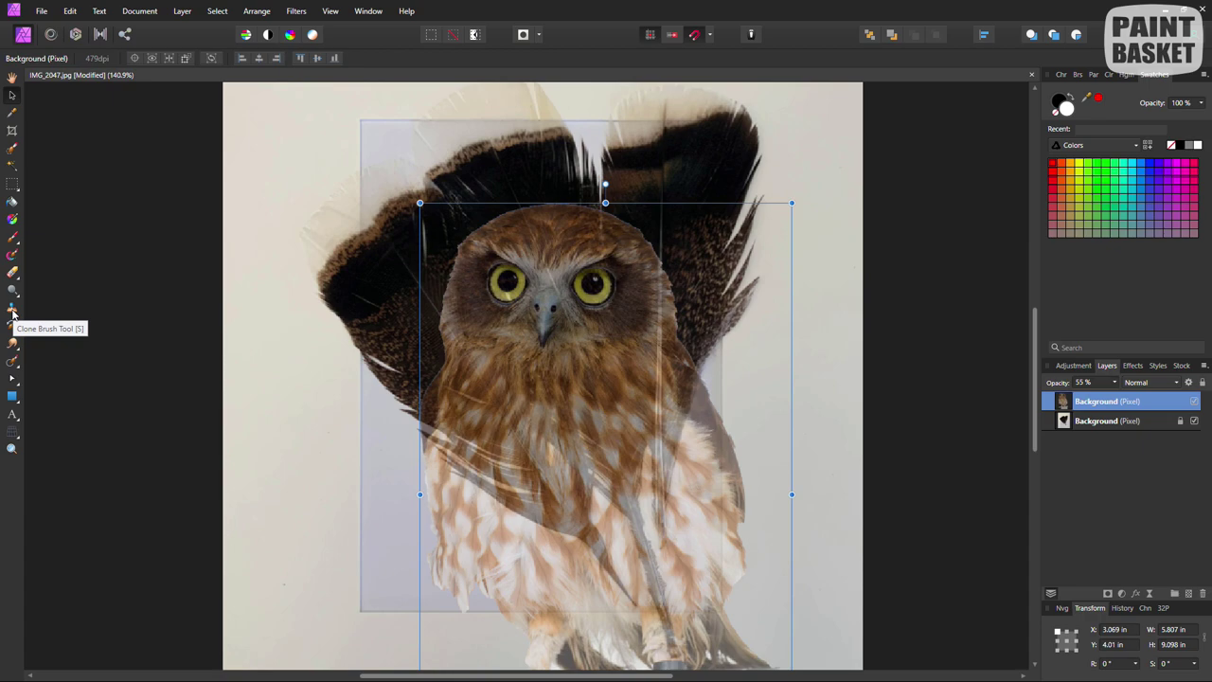
# Erase the parts of the owl's body extending beyond the feathers with the 254 px eraser, and restore its layer's opacity to 100%.
pyautogui.click(12, 272)
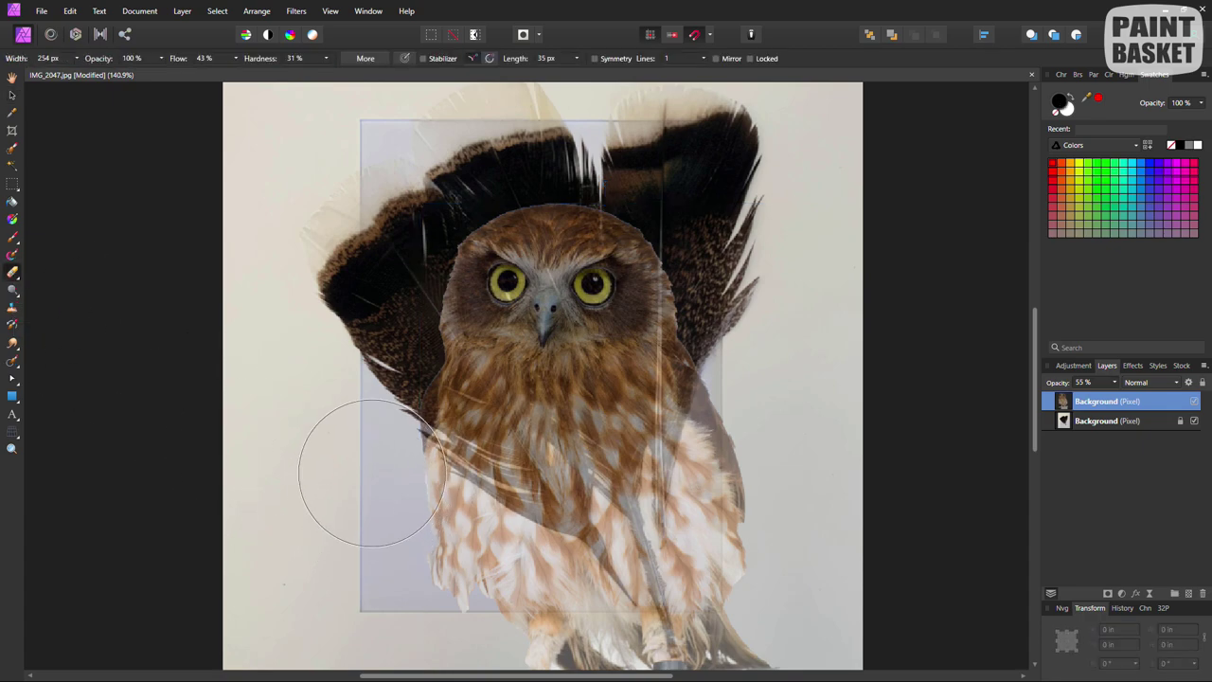
pyautogui.moveTo(372, 474)
pyautogui.mouseDown()
pyautogui.moveTo(406, 525)
pyautogui.moveTo(446, 550)
pyautogui.moveTo(565, 599)
pyautogui.moveTo(637, 599)
pyautogui.moveTo(739, 509)
pyautogui.moveTo(773, 392)
pyautogui.moveTo(712, 570)
pyautogui.moveTo(637, 662)
pyautogui.moveTo(528, 676)
pyautogui.moveTo(784, 669)
pyautogui.moveTo(748, 665)
pyautogui.moveTo(713, 634)
pyautogui.moveTo(749, 406)
pyautogui.moveTo(774, 362)
pyautogui.moveTo(710, 606)
pyautogui.moveTo(609, 614)
pyautogui.moveTo(546, 590)
pyautogui.moveTo(442, 518)
pyautogui.moveTo(380, 448)
pyautogui.moveTo(428, 523)
pyautogui.moveTo(570, 628)
pyautogui.moveTo(418, 473)
pyautogui.moveTo(524, 567)
pyautogui.moveTo(649, 597)
pyautogui.moveTo(727, 544)
pyautogui.moveTo(759, 378)
pyautogui.moveTo(675, 603)
pyautogui.moveTo(565, 619)
pyautogui.moveTo(462, 571)
pyautogui.moveTo(394, 501)
pyautogui.moveTo(377, 440)
pyautogui.moveTo(459, 542)
pyautogui.moveTo(516, 584)
pyautogui.moveTo(599, 598)
pyautogui.moveTo(682, 557)
pyautogui.moveTo(718, 499)
pyautogui.moveTo(754, 370)
pyautogui.moveTo(728, 529)
pyautogui.moveTo(659, 612)
pyautogui.moveTo(546, 616)
pyautogui.moveTo(408, 591)
pyautogui.moveTo(898, 658)
pyautogui.moveTo(767, 672)
pyautogui.moveTo(522, 660)
pyautogui.moveTo(469, 627)
pyautogui.moveTo(649, 611)
pyautogui.mouseUp()
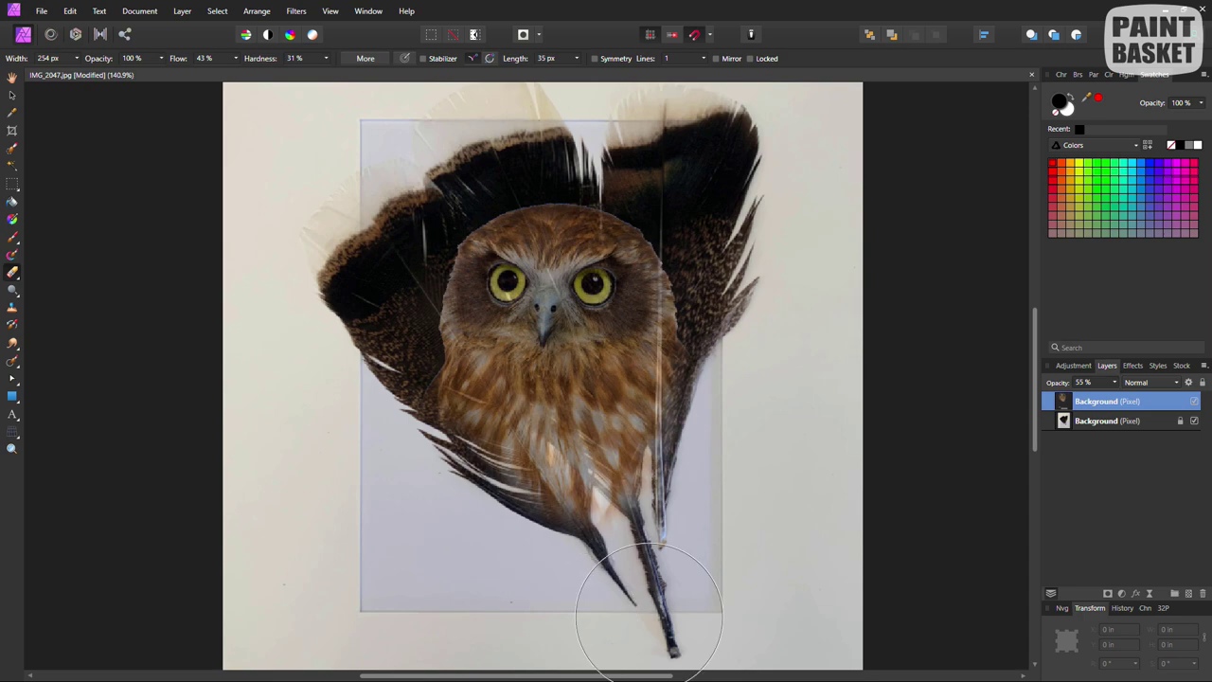
pyautogui.click(1115, 383)
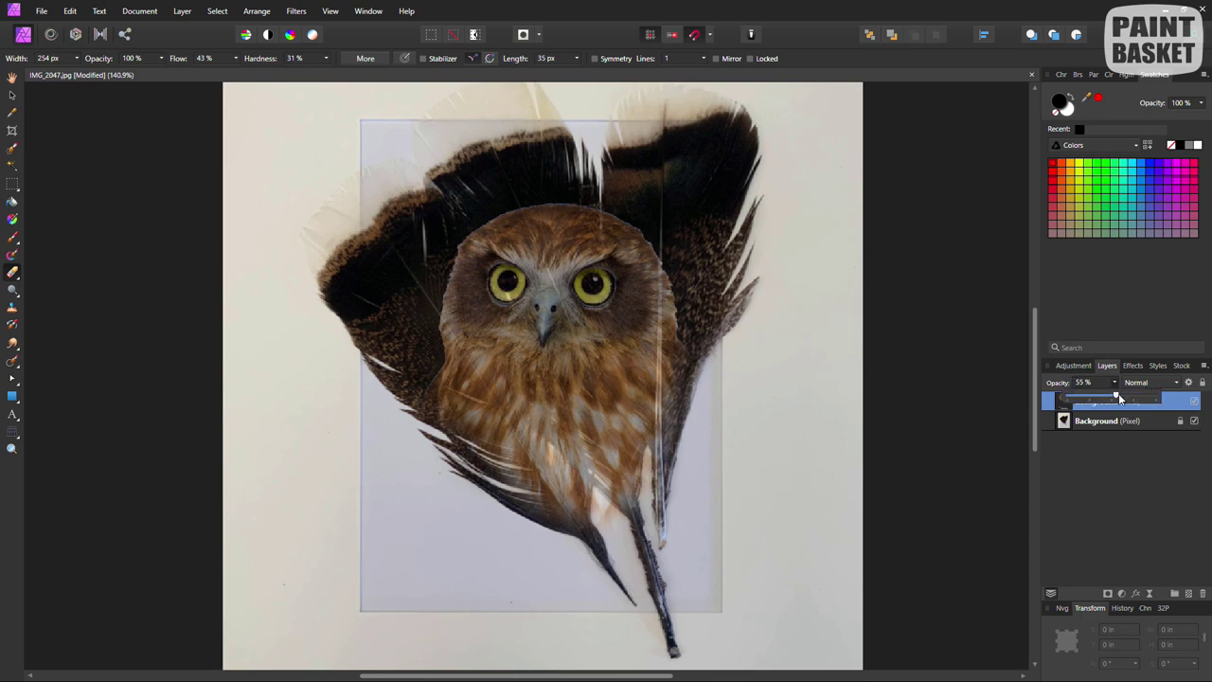
pyautogui.moveTo(1118, 398); pyautogui.dragTo(1172, 401)
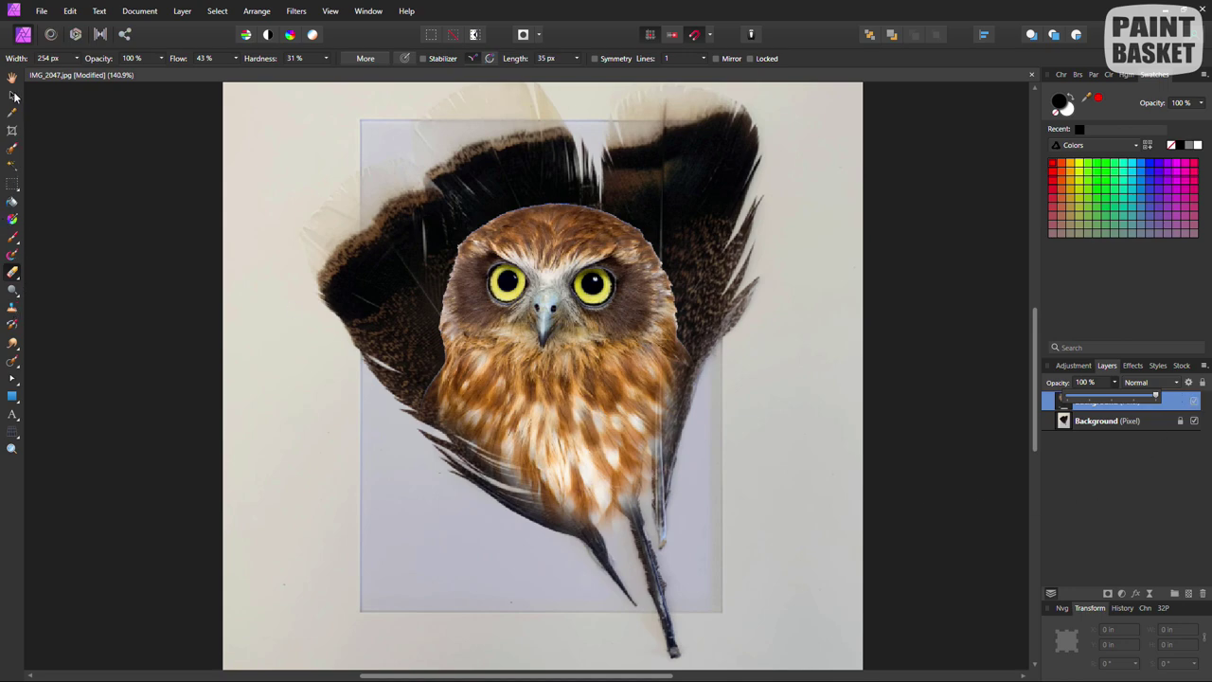
pyautogui.click(12, 95)
pyautogui.click(124, 313)
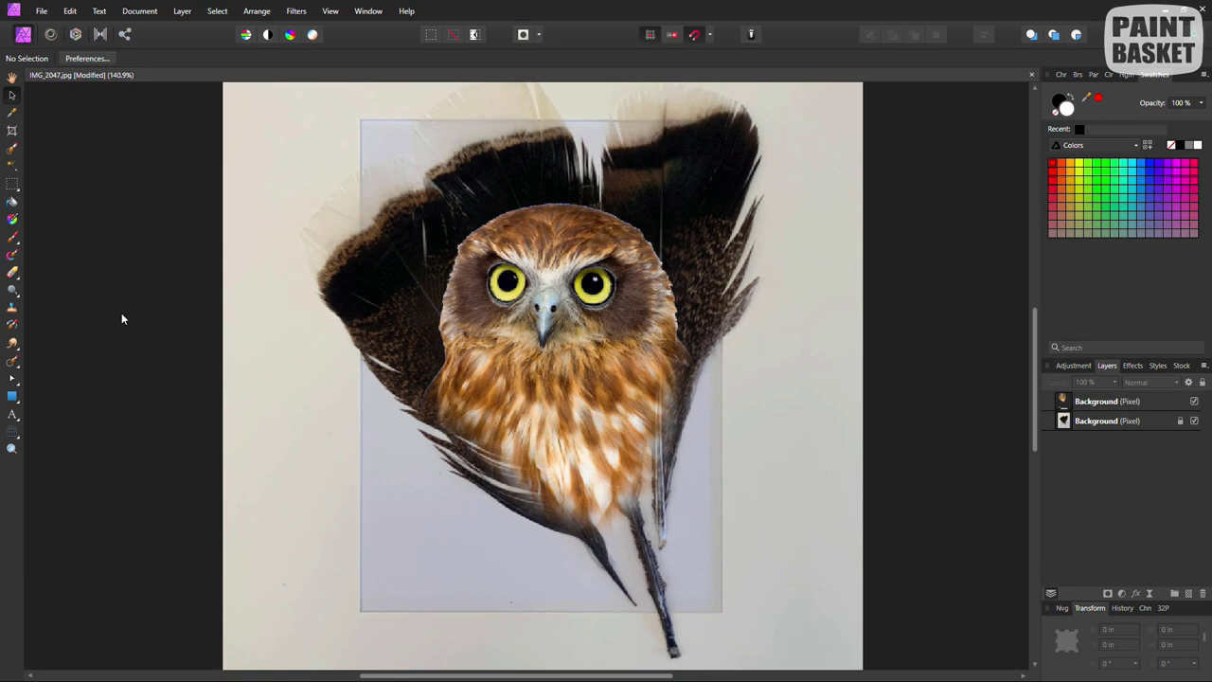
# Erase the leftover owl fragments near the page's lower edge from the owl layer, and deselect the layer.
pyautogui.scroll(-3, 267, 358)
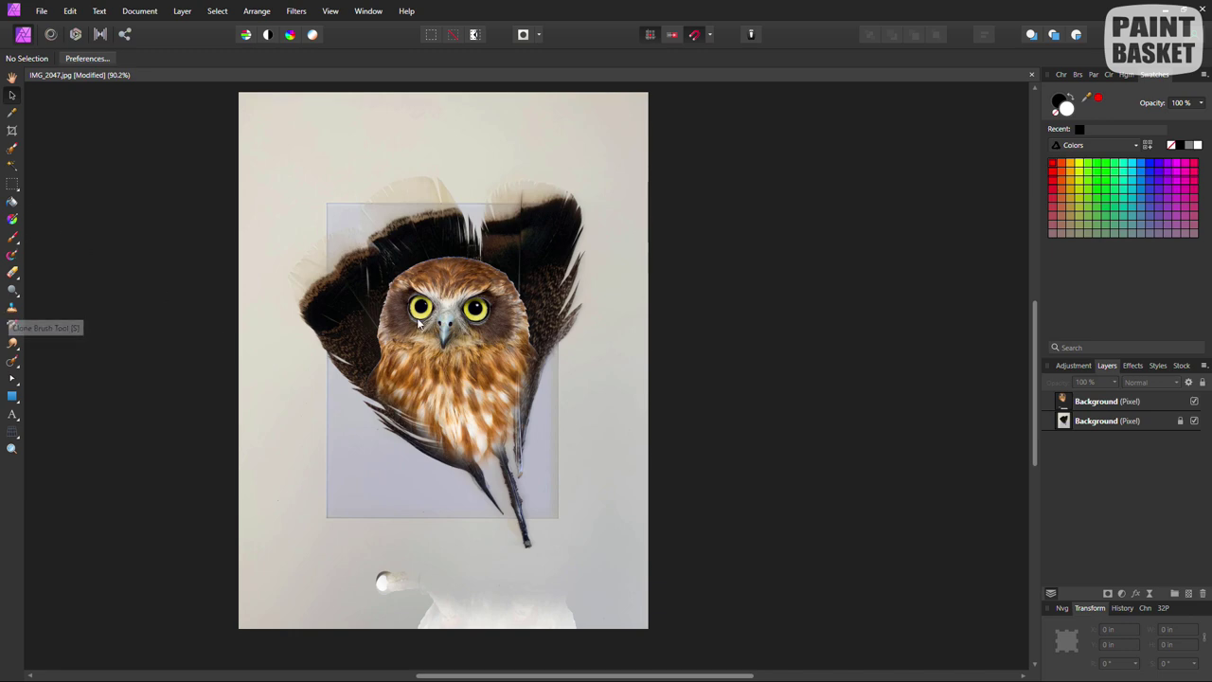
pyautogui.click(453, 333)
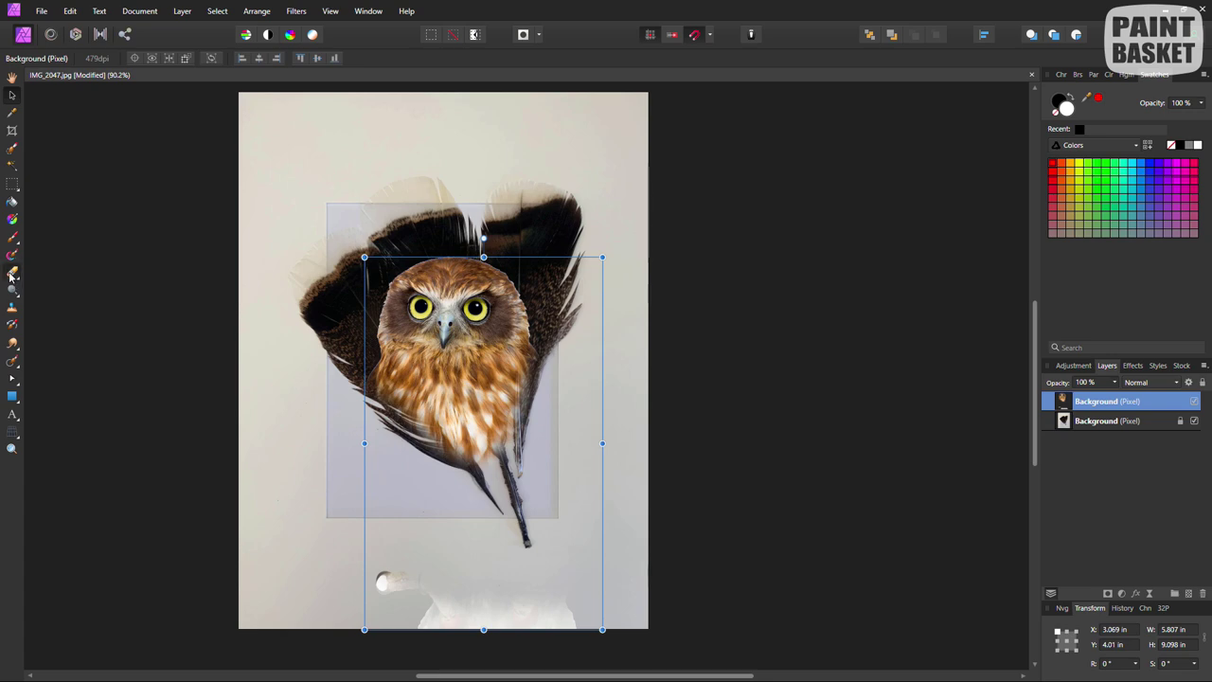
pyautogui.click(329, 578)
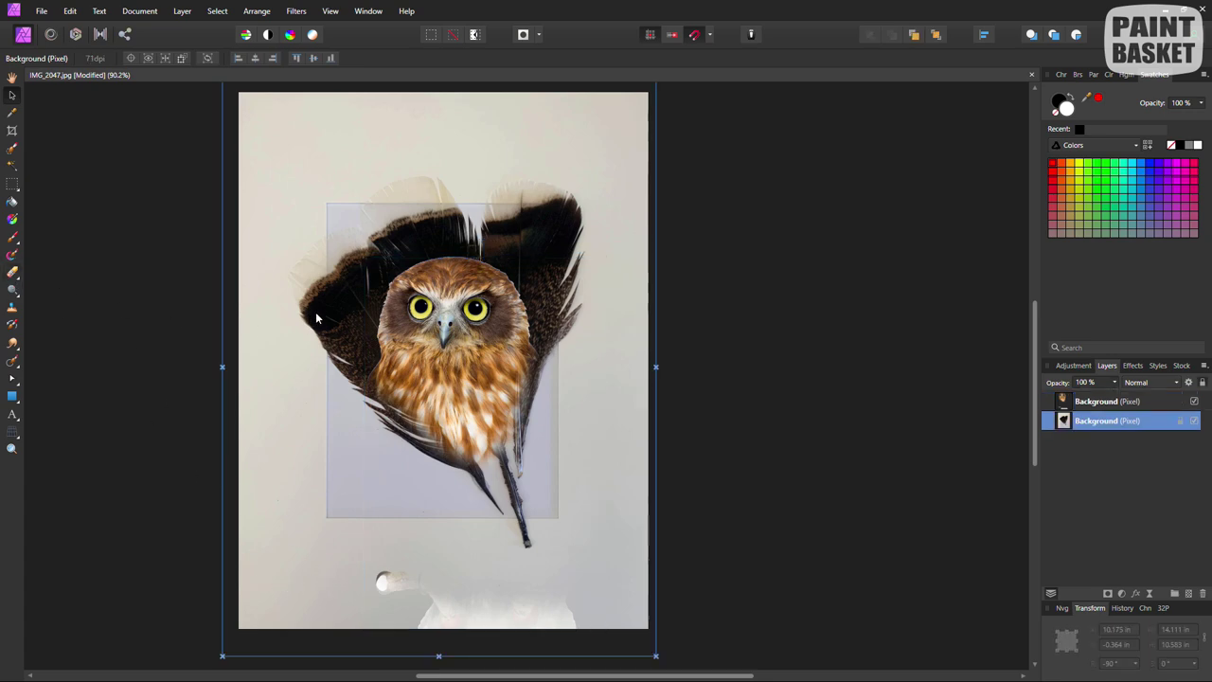
pyautogui.click(428, 334)
pyautogui.click(12, 273)
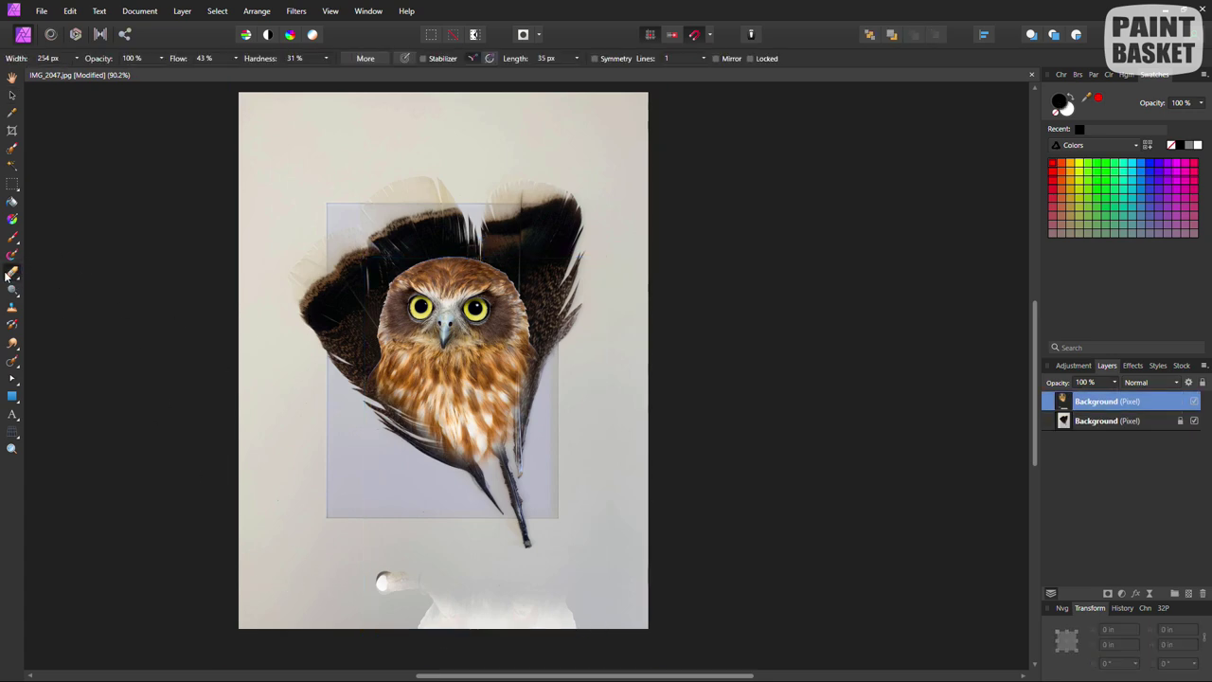
pyautogui.moveTo(381, 577); pyautogui.dragTo(609, 632)
pyautogui.moveTo(256, 628)
pyautogui.mouseDown()
pyautogui.moveTo(488, 548)
pyautogui.moveTo(644, 634)
pyautogui.mouseUp()
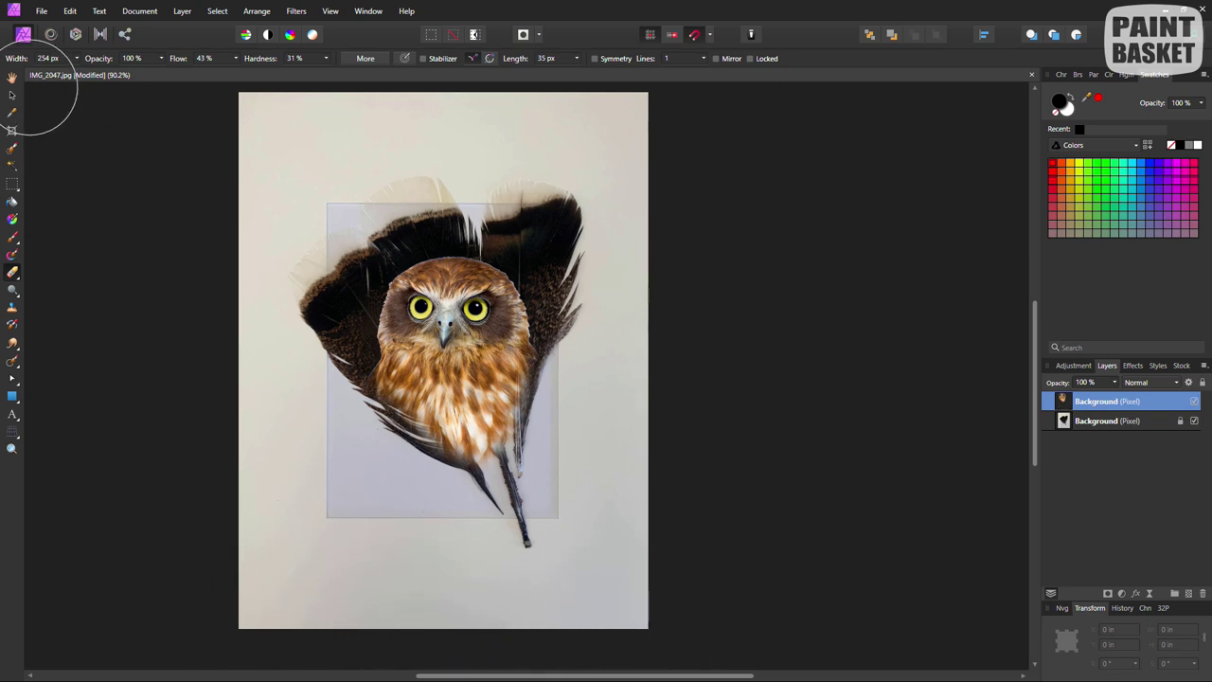
pyautogui.click(12, 96)
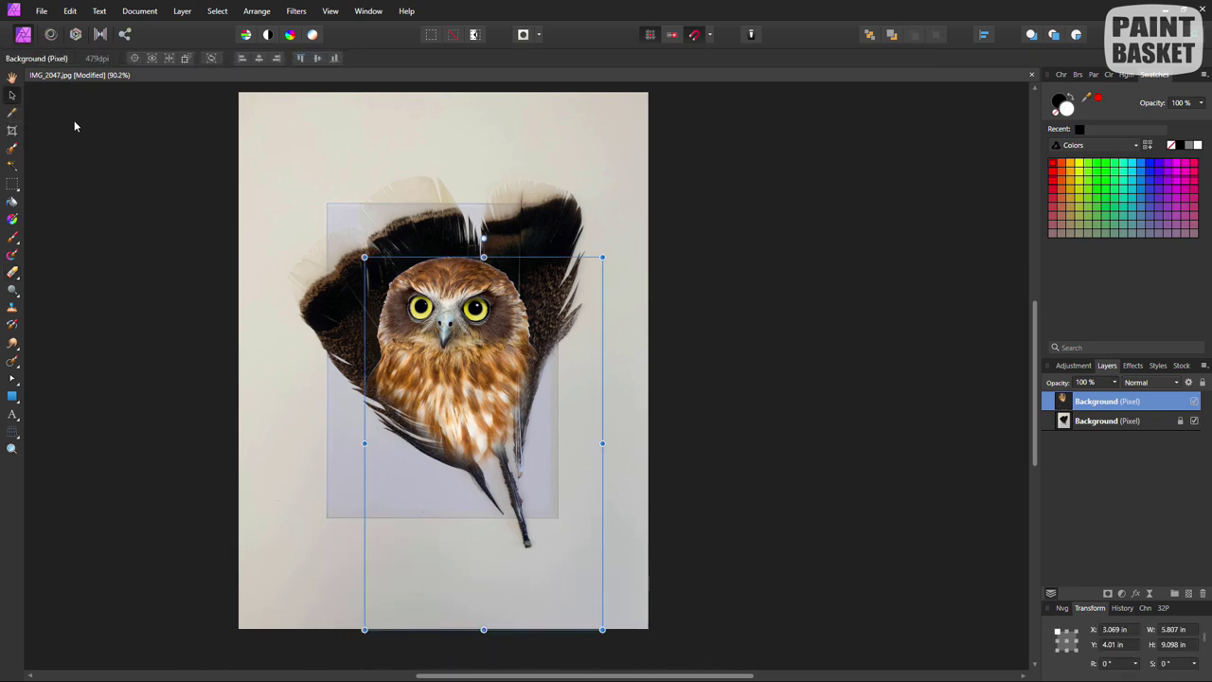
pyautogui.click(169, 180)
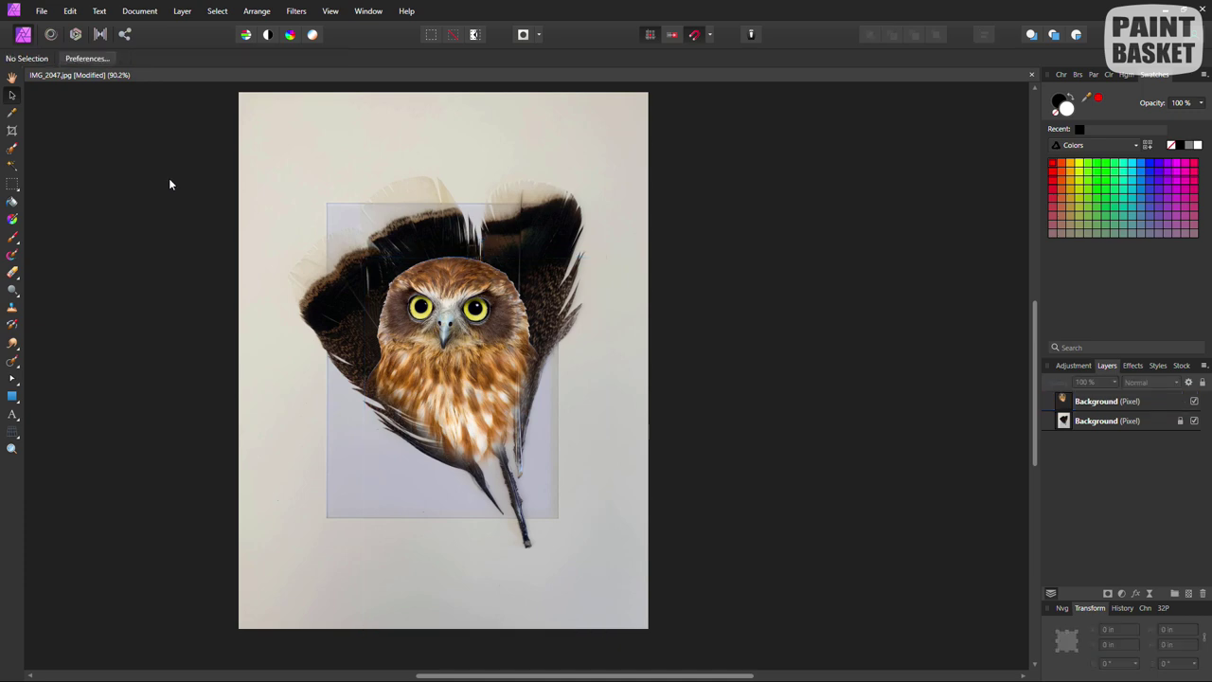
# Crop the image closely around the owl and feathers to about 510 × 583 px.
pyautogui.click(11, 130)
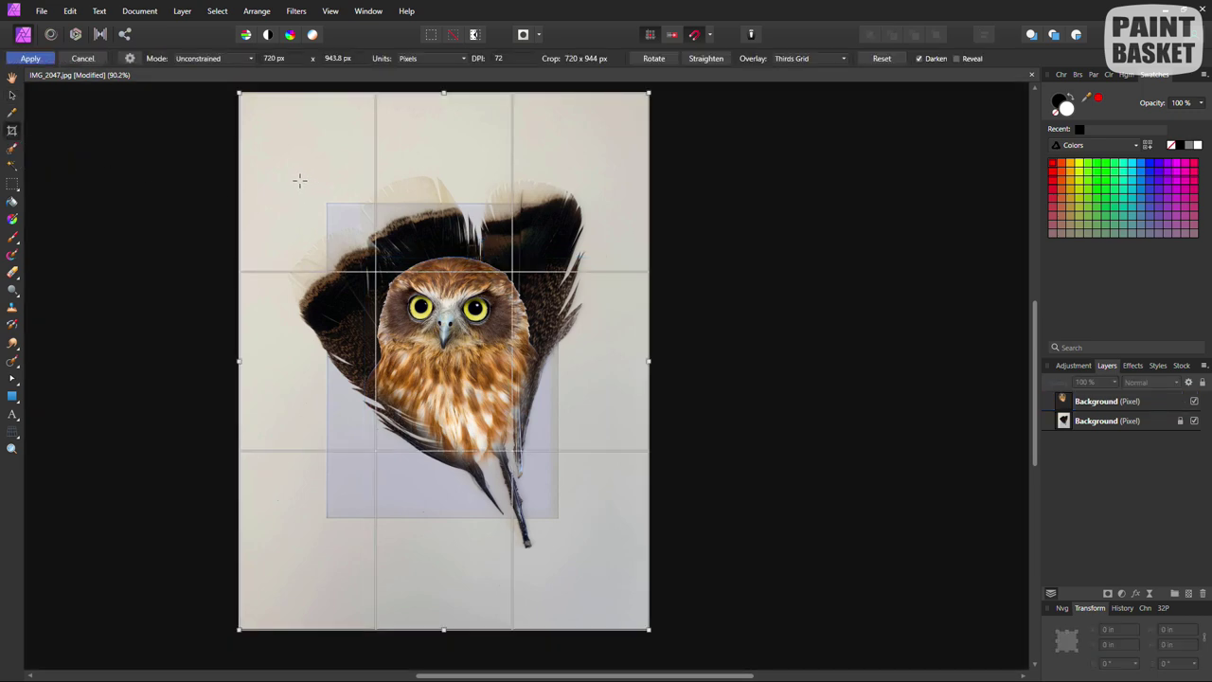
pyautogui.moveTo(297, 180); pyautogui.dragTo(586, 511)
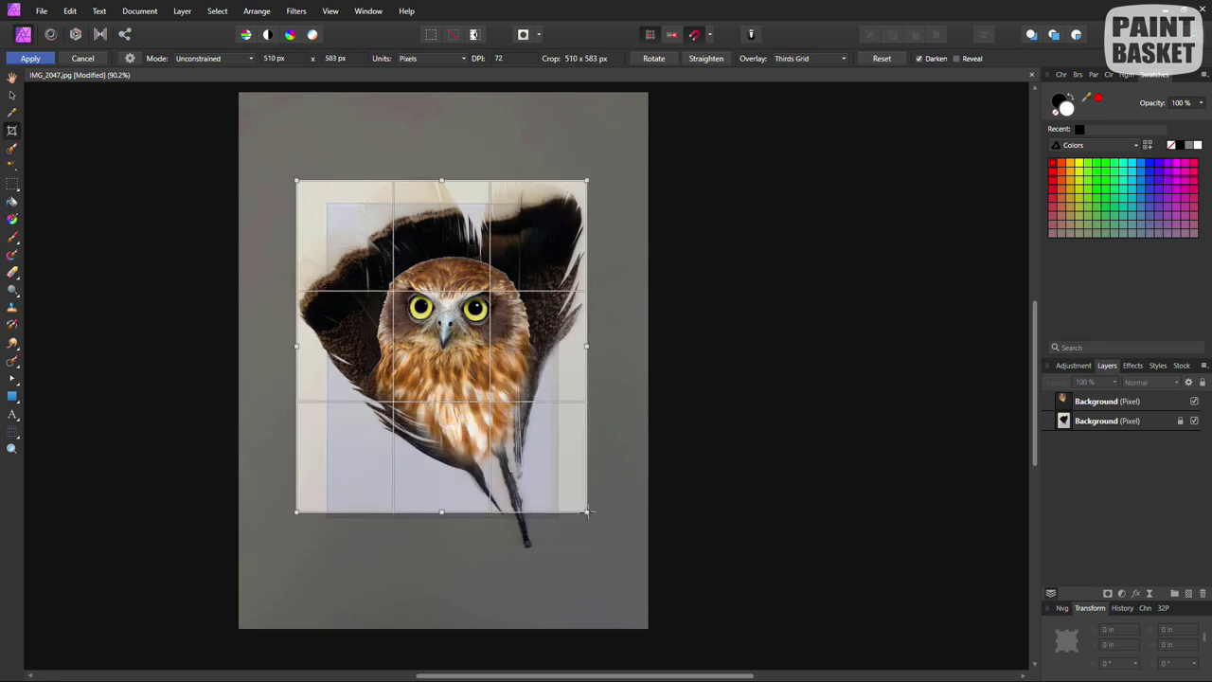
pyautogui.click(30, 59)
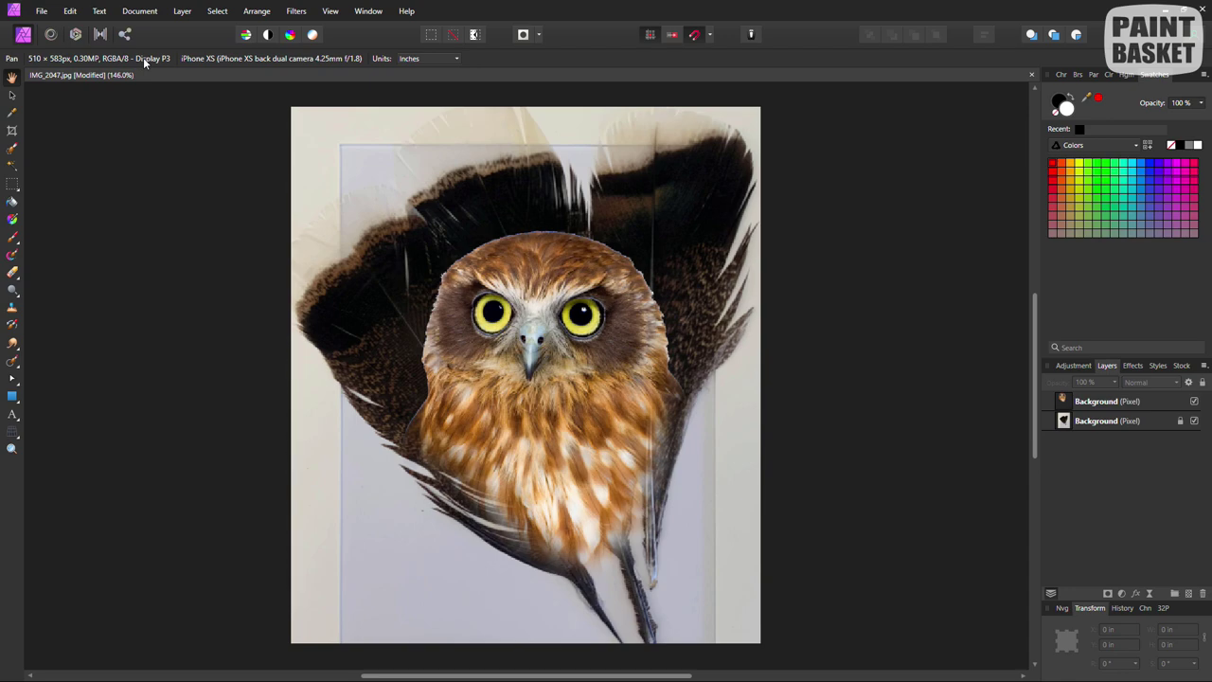
# Print the cropped owl and feather composite with the existing print settings.
pyautogui.click(42, 13)
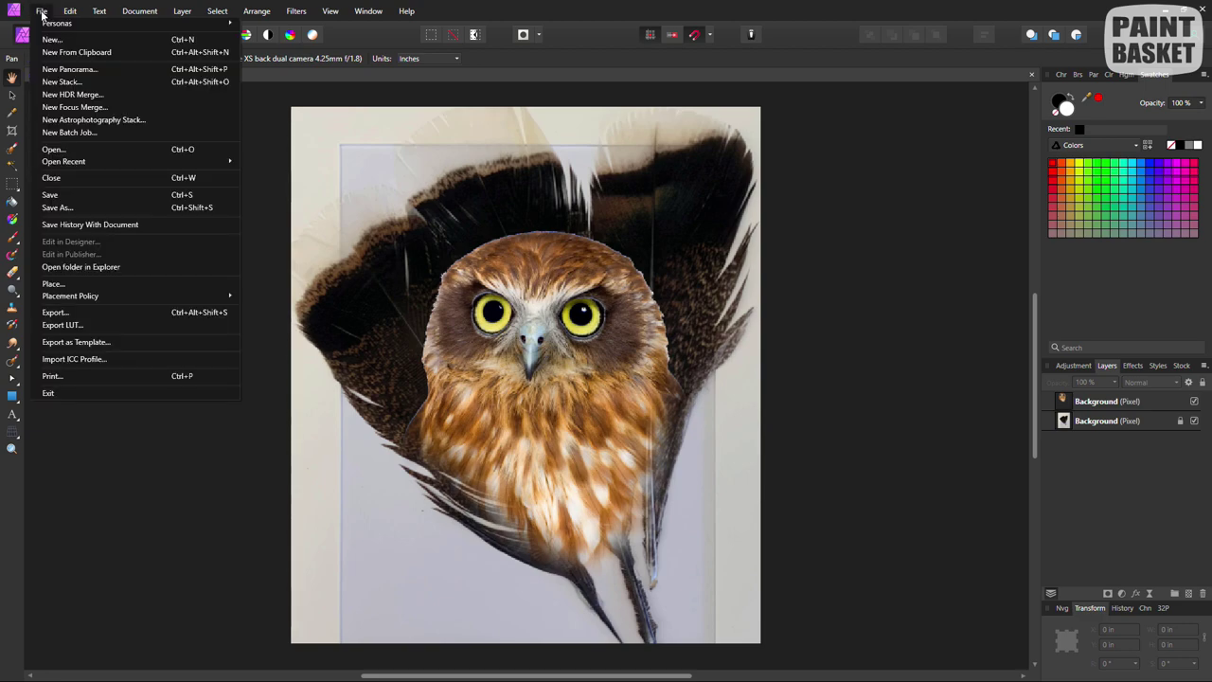
pyautogui.click(83, 376)
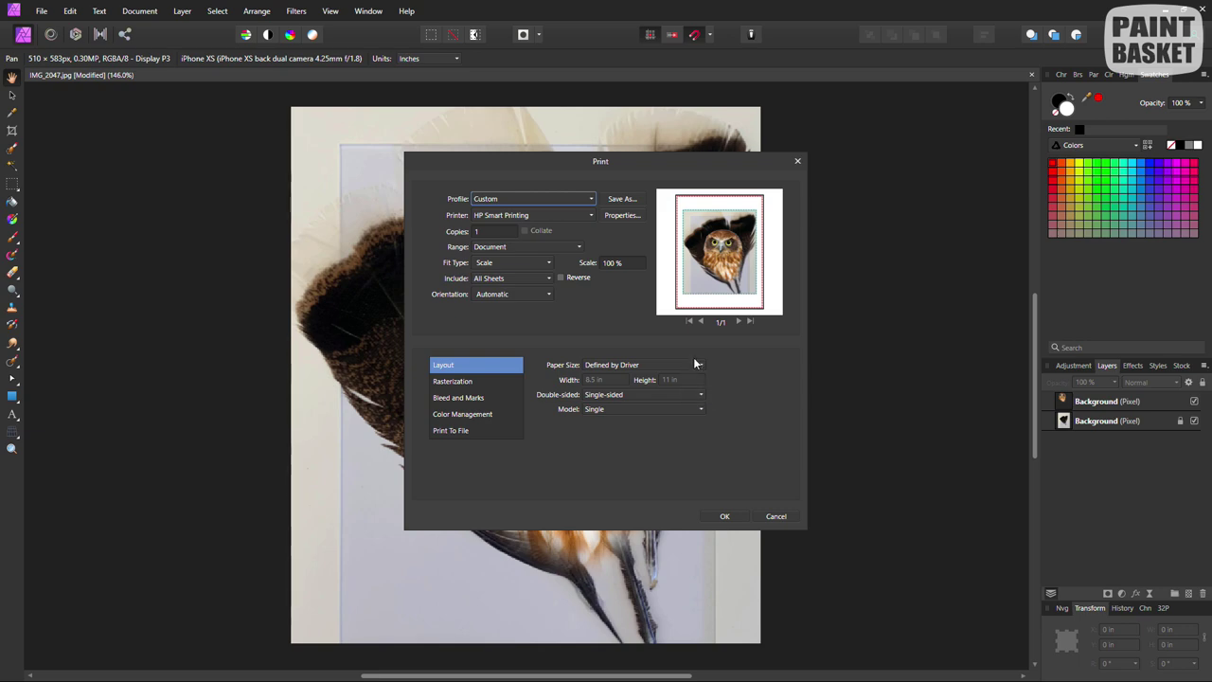
pyautogui.click(726, 515)
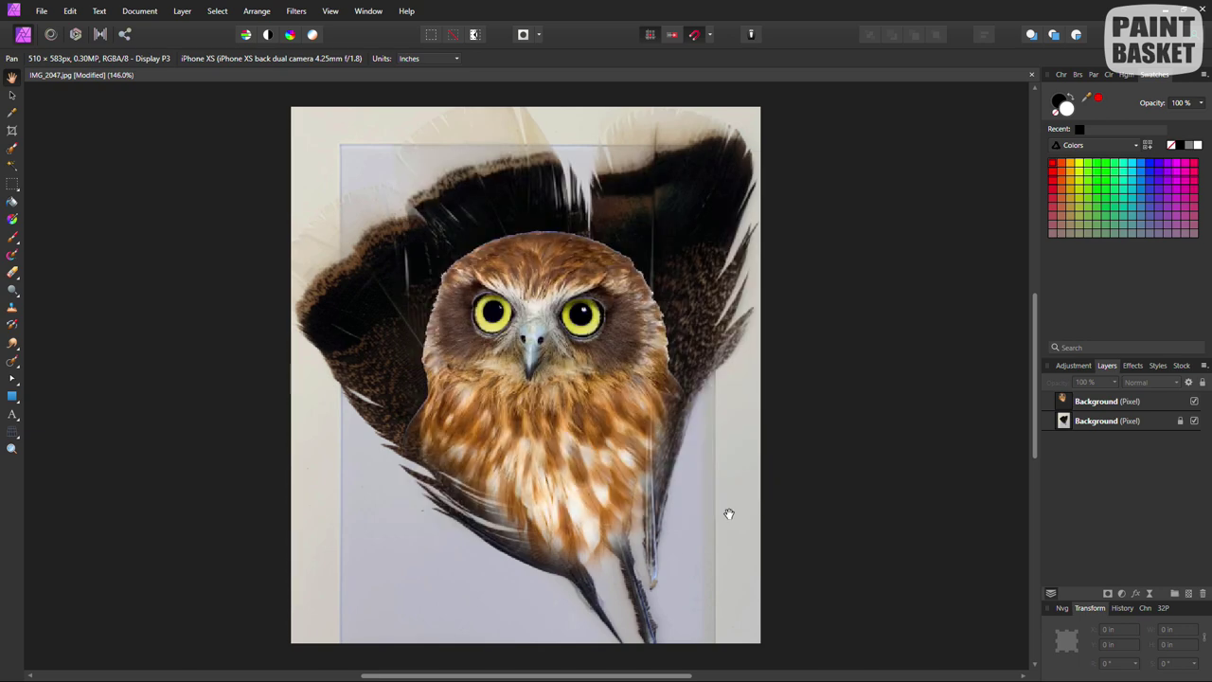